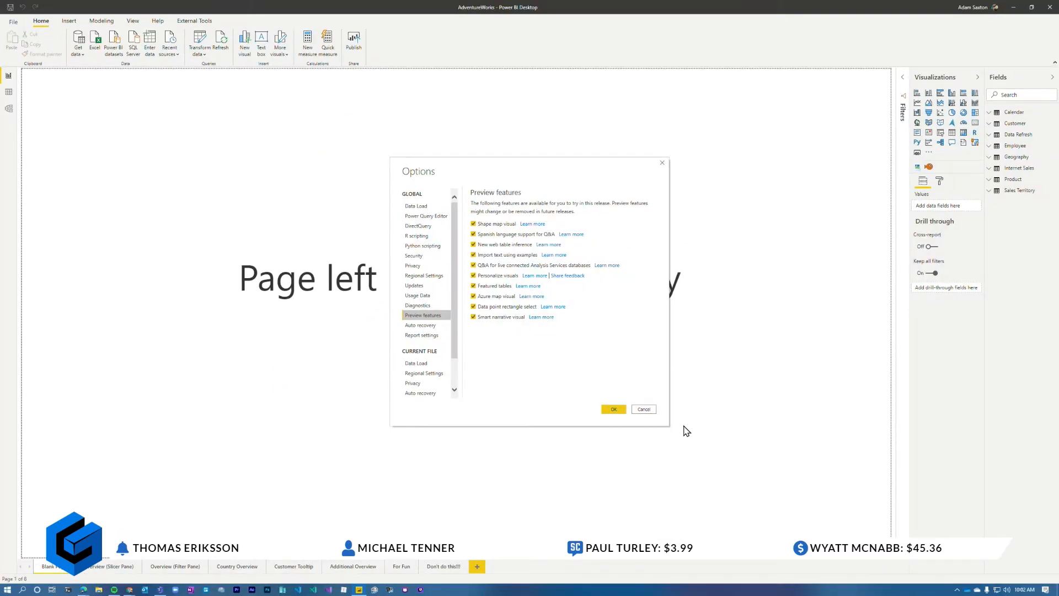
- Close the options and examine the Customer table's row label, key column and featured table properties in the model view
click(735, 533)
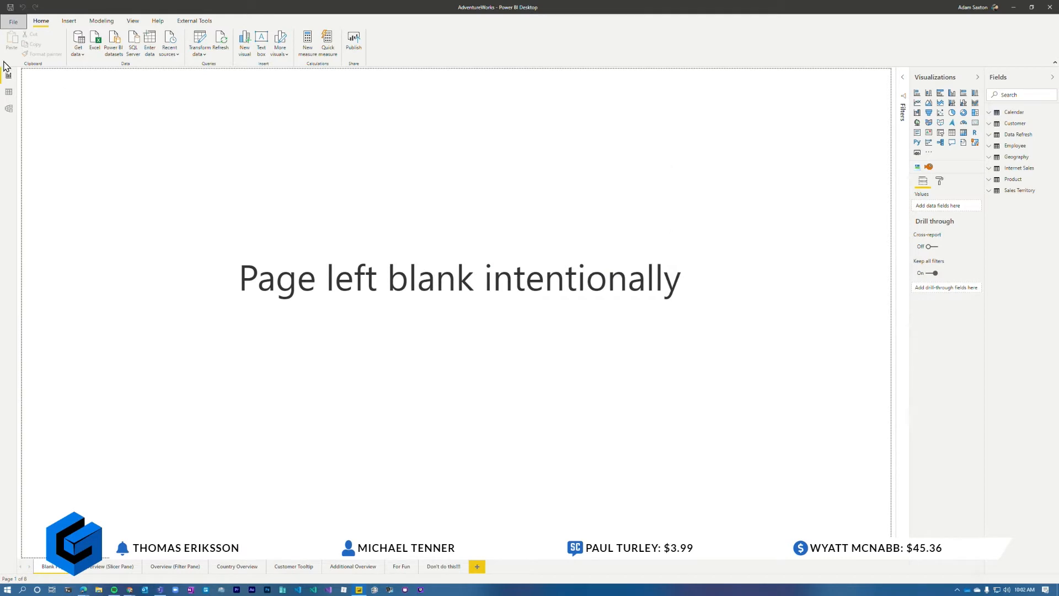
click(8, 108)
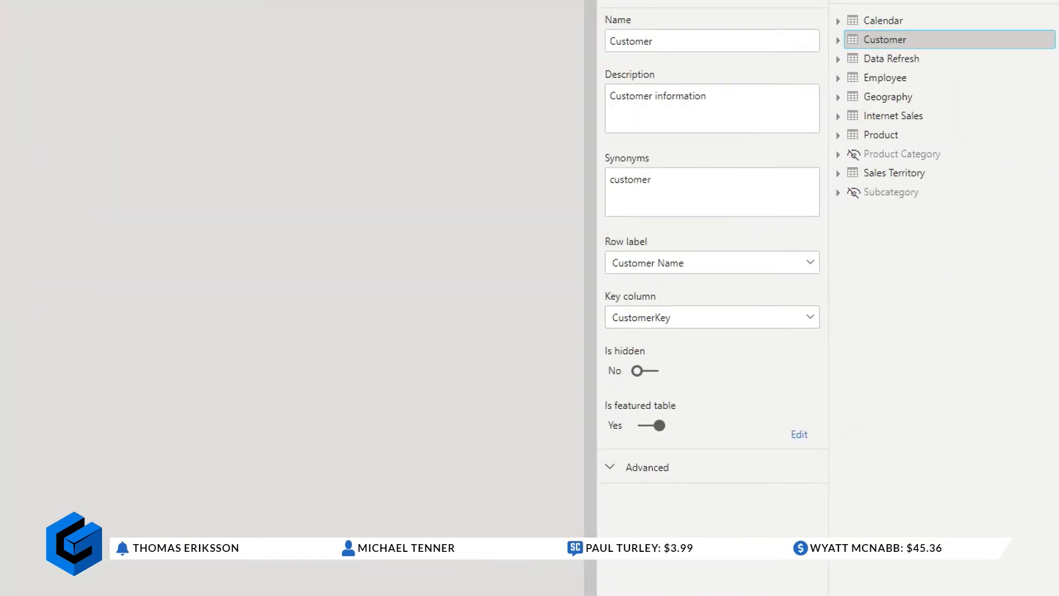
click(541, 517)
drag(593, 390, 692, 440)
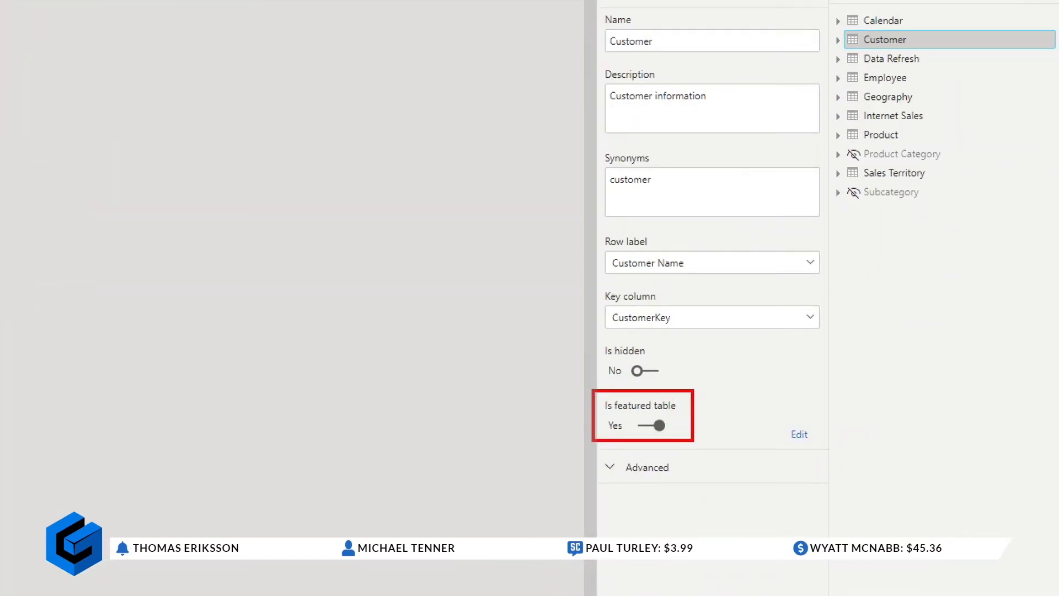
drag(579, 208, 855, 340)
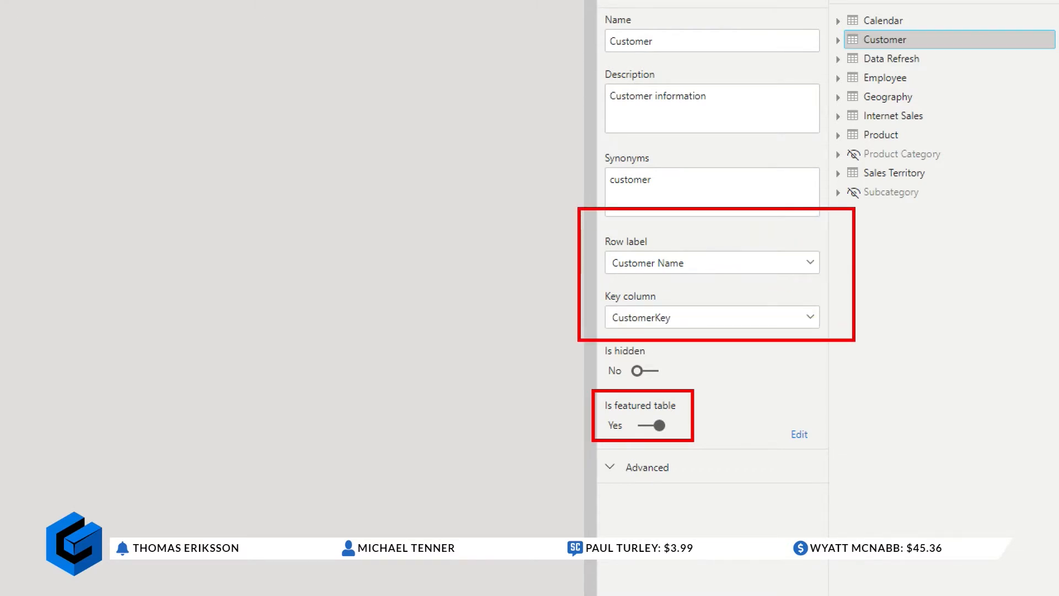
key(Escape)
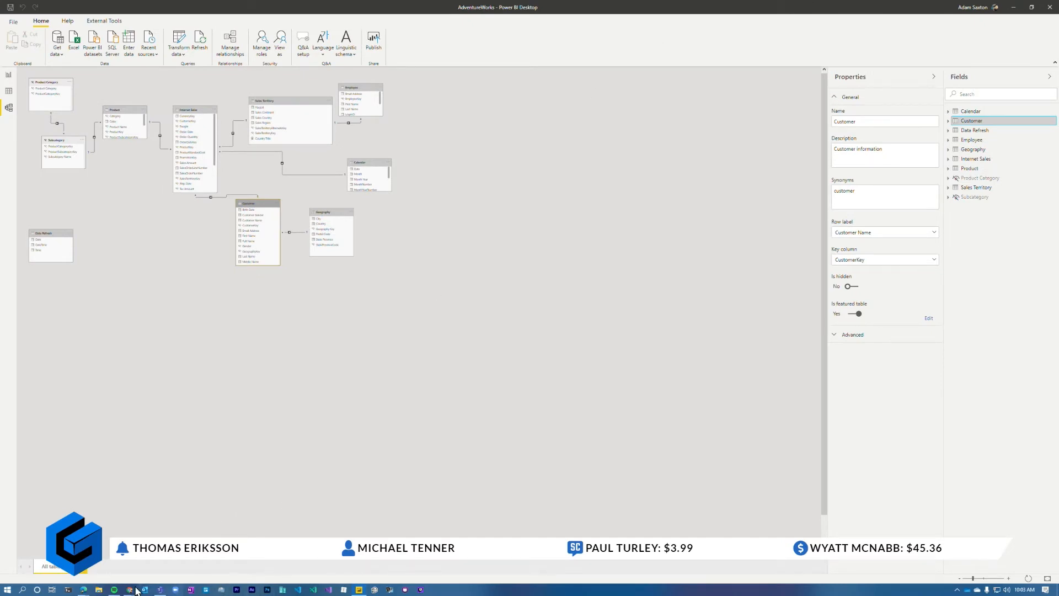
- Leave Power BI Desktop and open the Data Type Demo workbook from the desktop in Excel
click(1050, 6)
click(1051, 7)
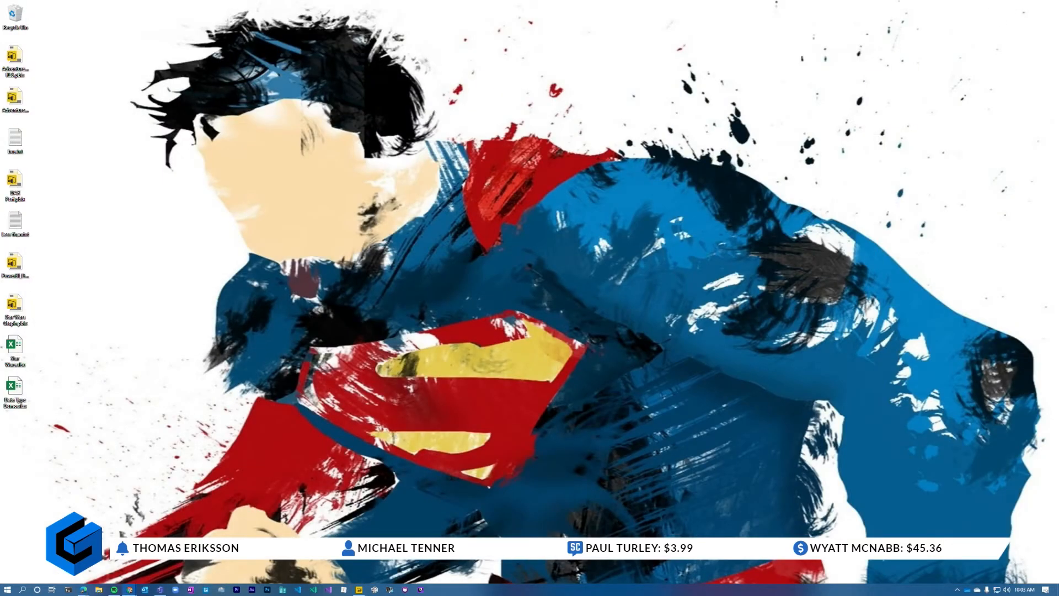
double_click(15, 389)
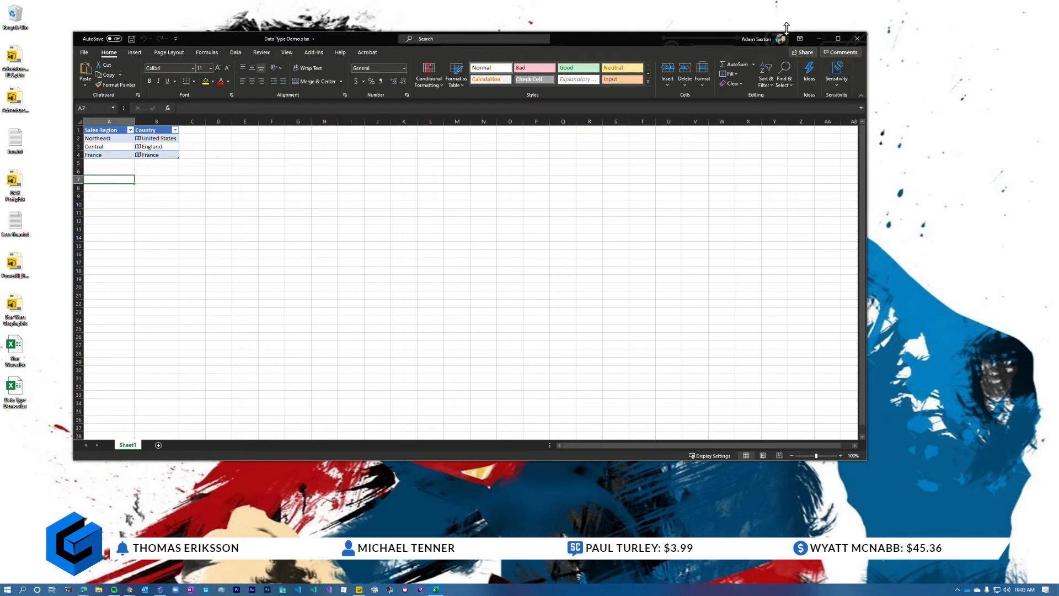
- Examine the Customer and Product data types that the organization offers for the workbook
click(235, 52)
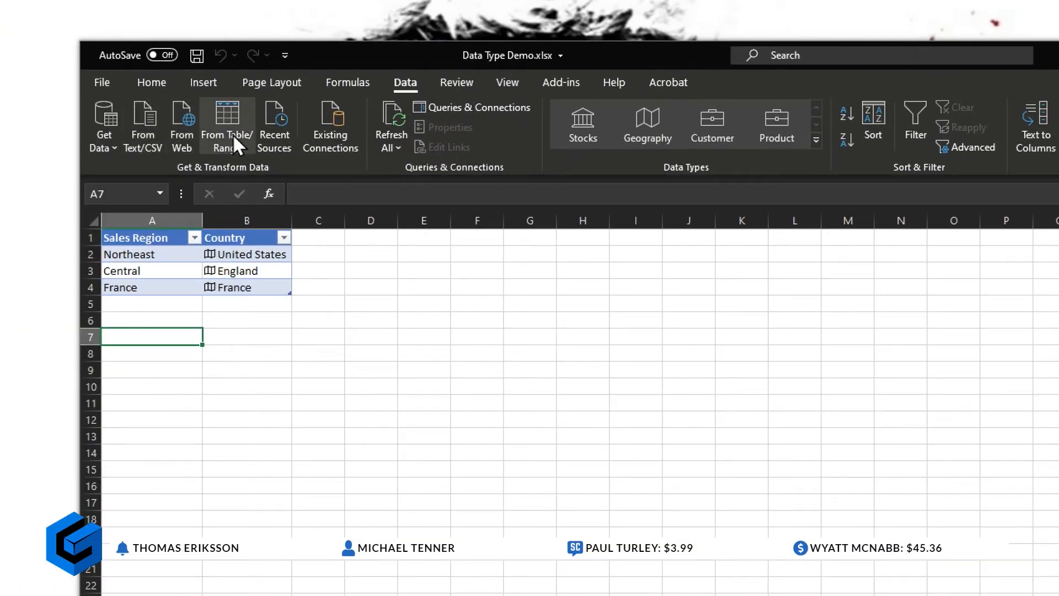
click(149, 78)
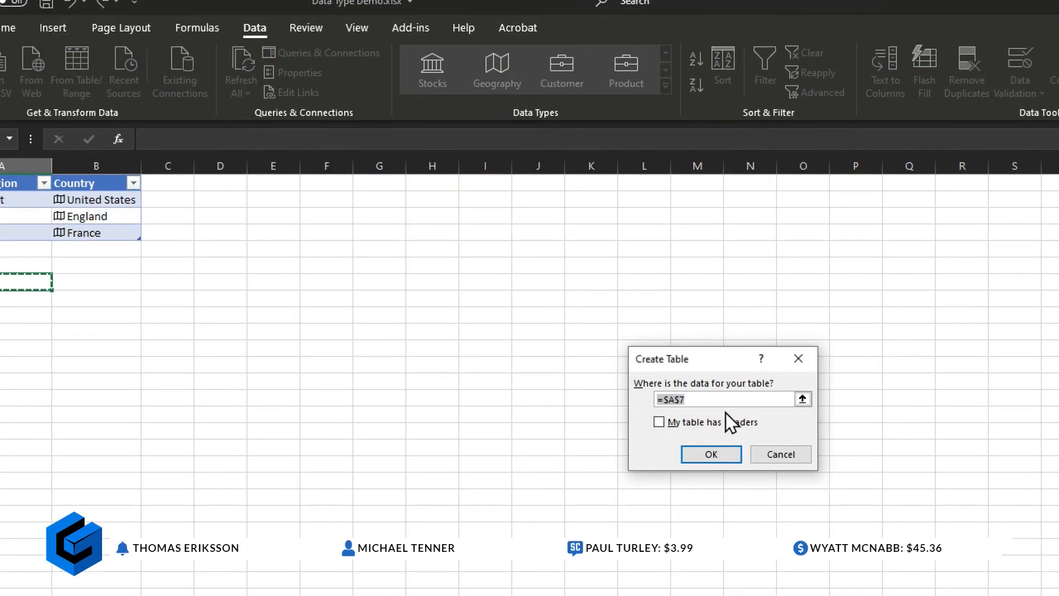
click(767, 447)
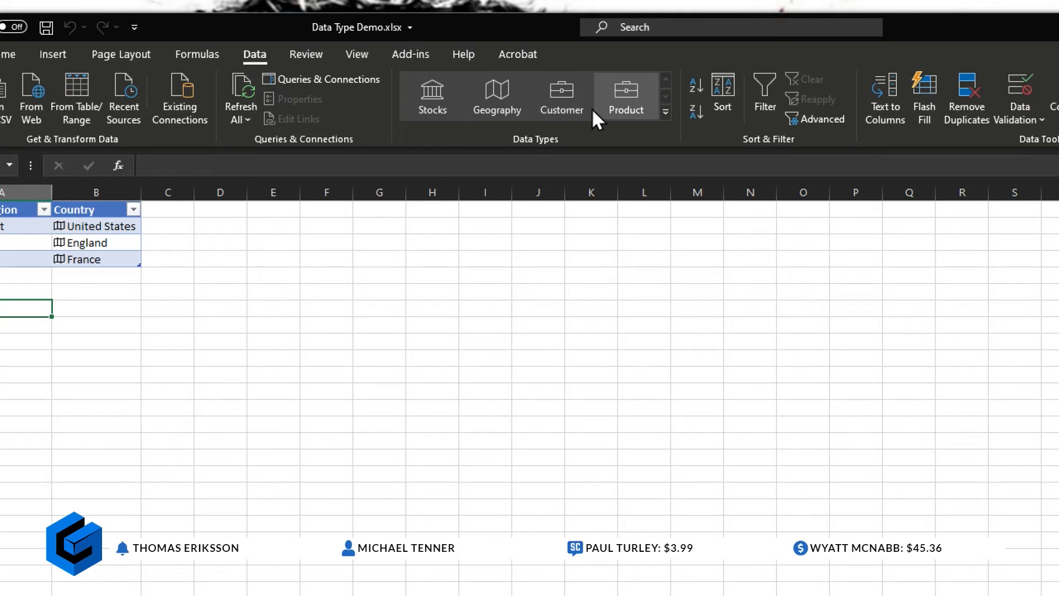
click(667, 112)
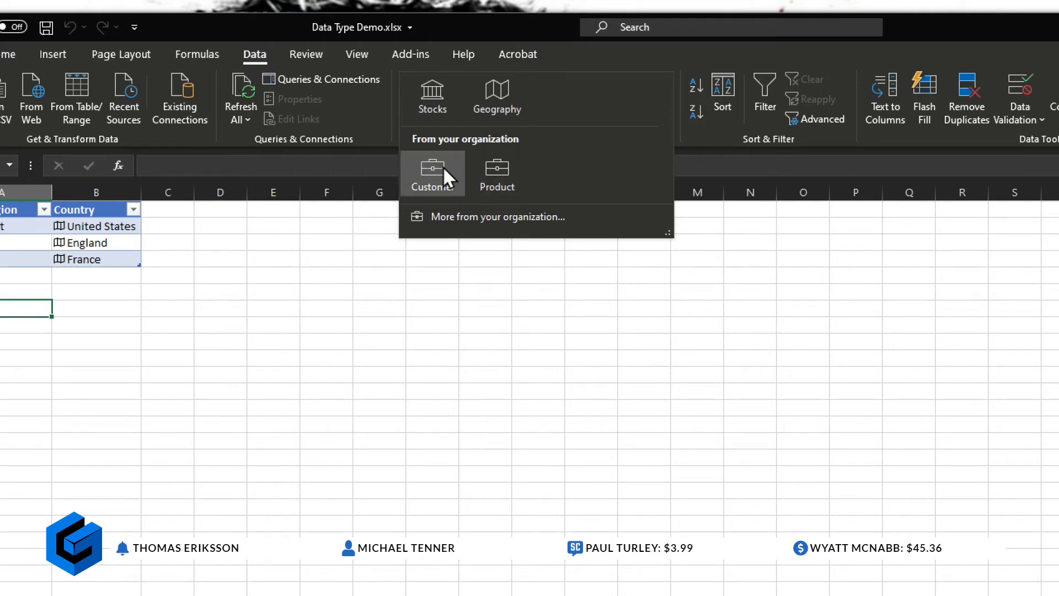
mouse_move(427, 171)
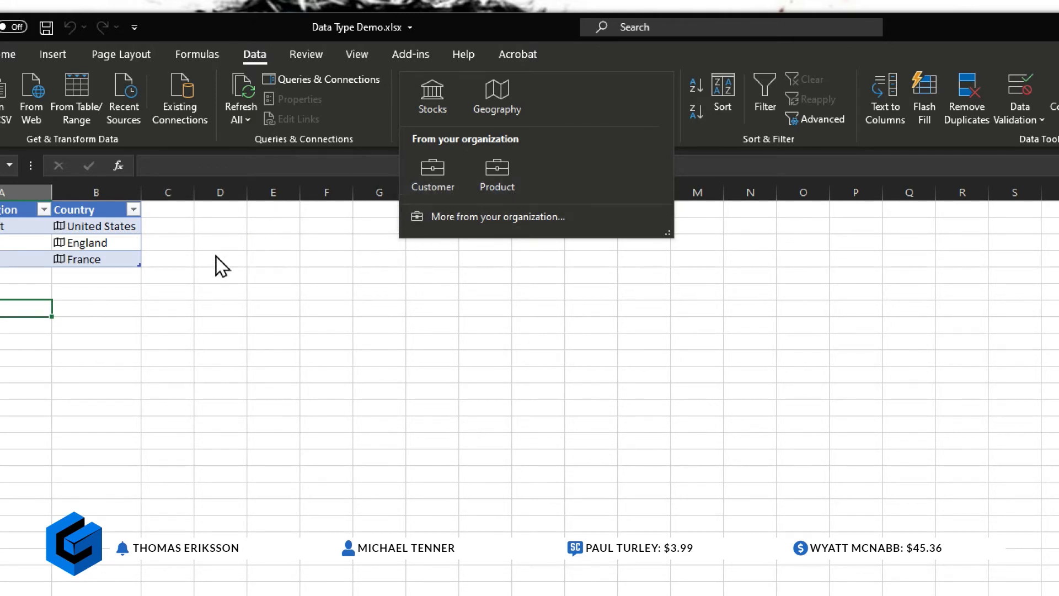
click(202, 260)
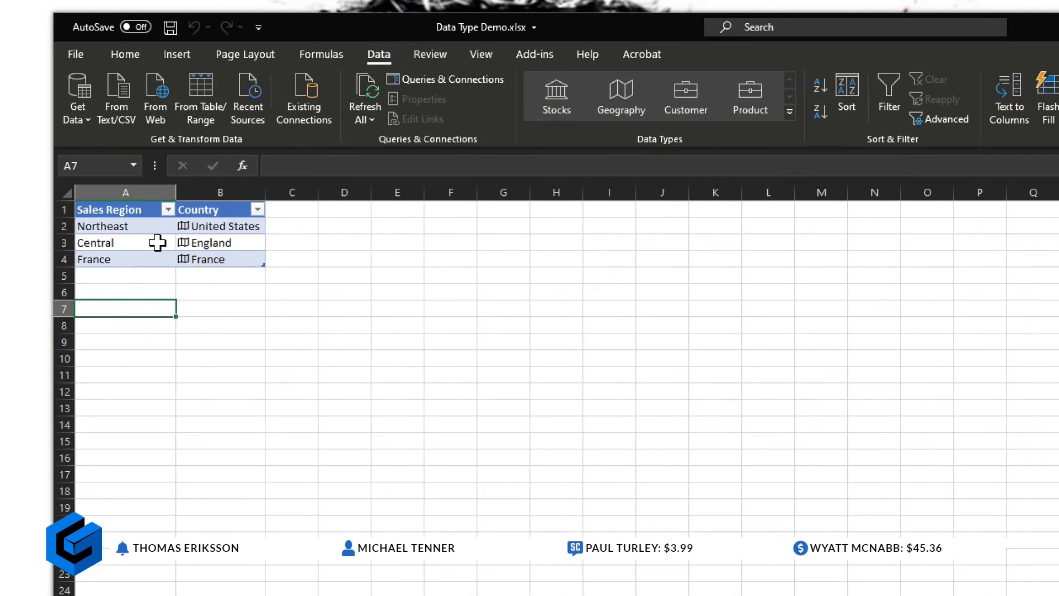
- Enter a customer's name in cell D3 and convert it to the Customer data type
click(338, 243)
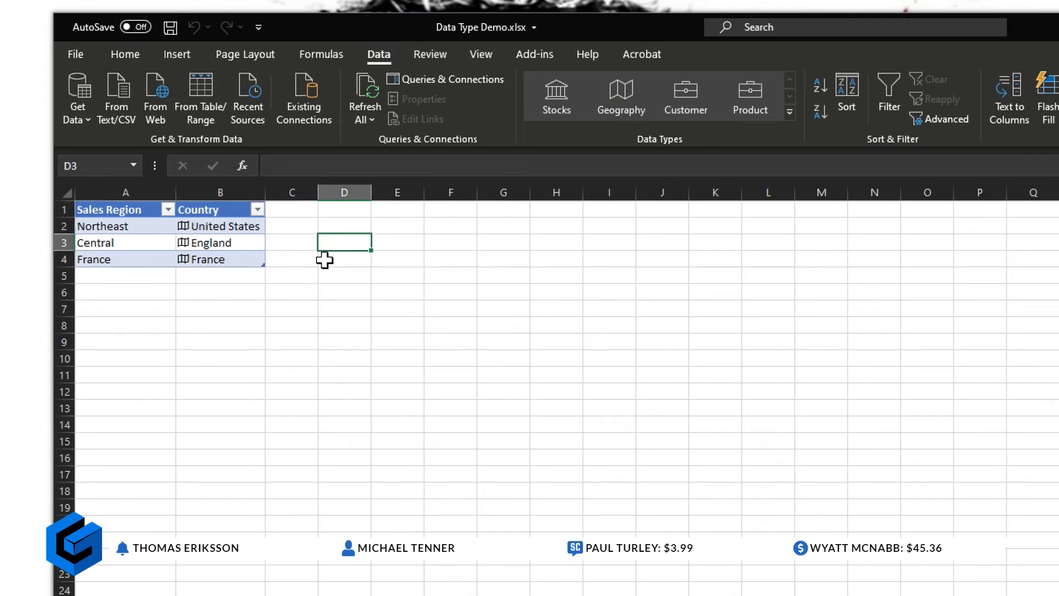
text(Cole)
key(Return)
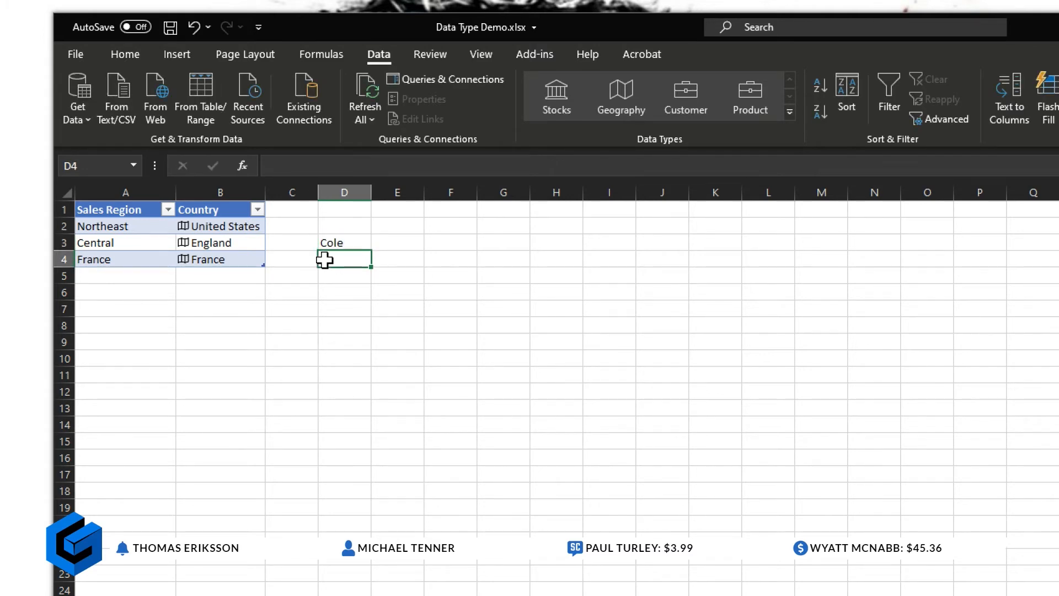
click(347, 233)
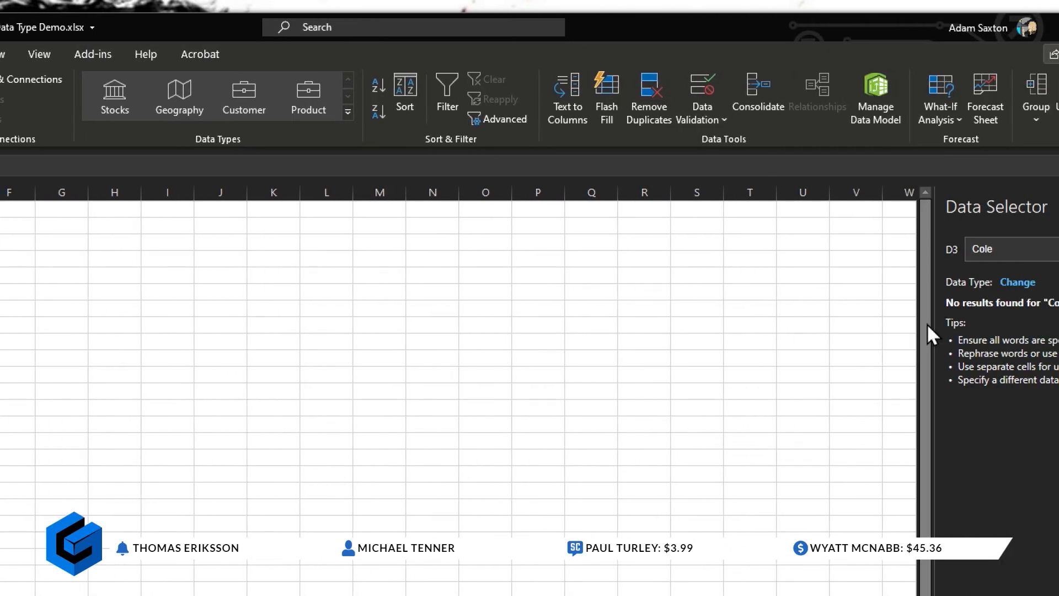
- Search the Data Selector for the customer name from D3 and for a second customer name, and clear the search
click(741, 247)
key(Return)
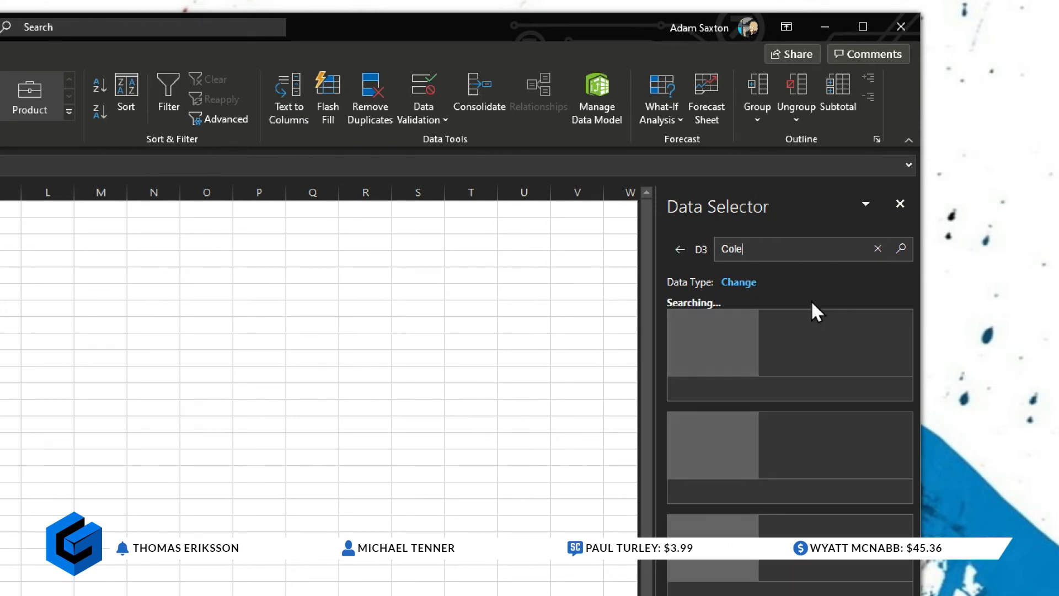
key(BackSpace)
key(BackSpace)
key(BackSpace)
key(BackSpace)
text(Spencer)
key(Return)
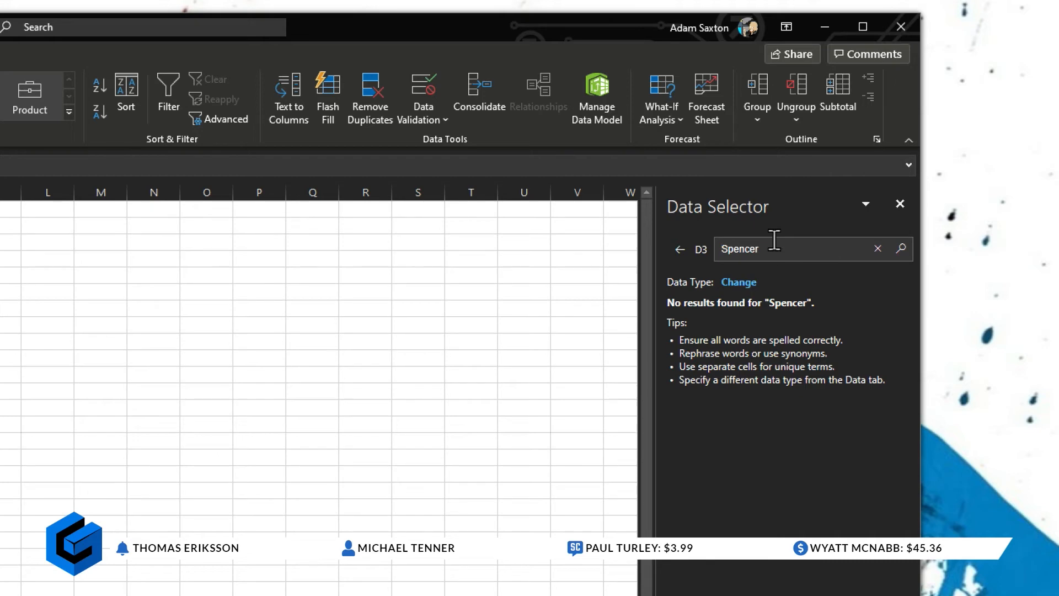
key(BackSpace)
key(BackSpace)
key(BackSpace)
key(BackSpace)
key(BackSpace)
key(BackSpace)
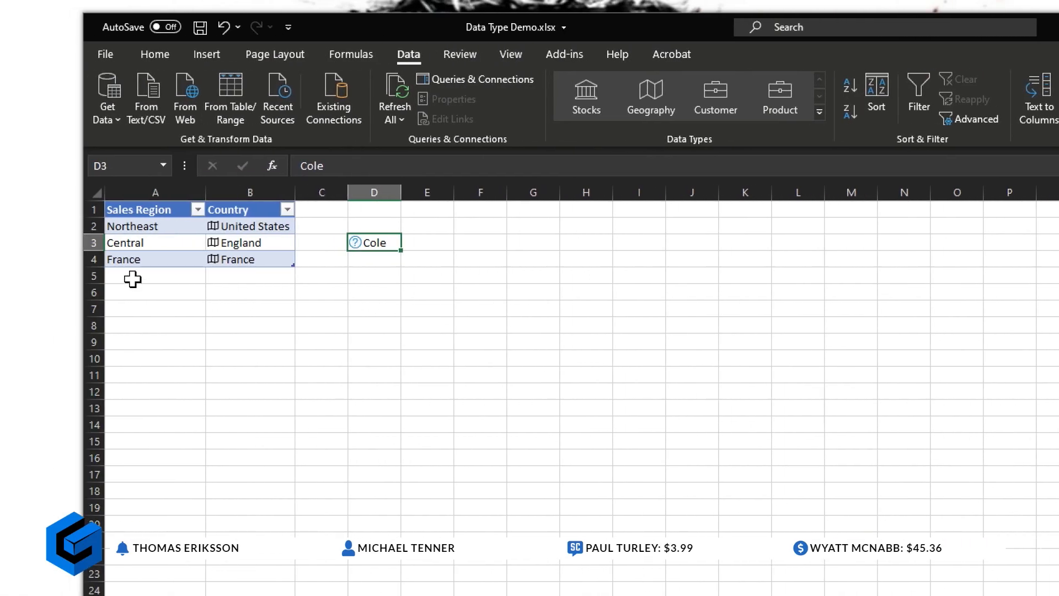
- Enter 319 in cell C2 beside the United States row of the table
click(332, 230)
text(319)
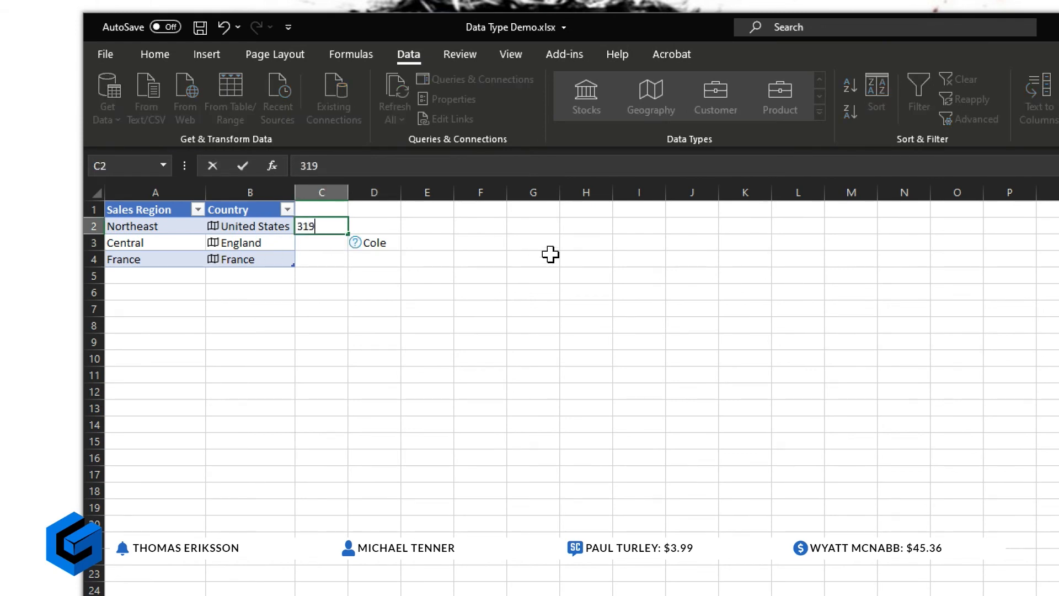
key(Return)
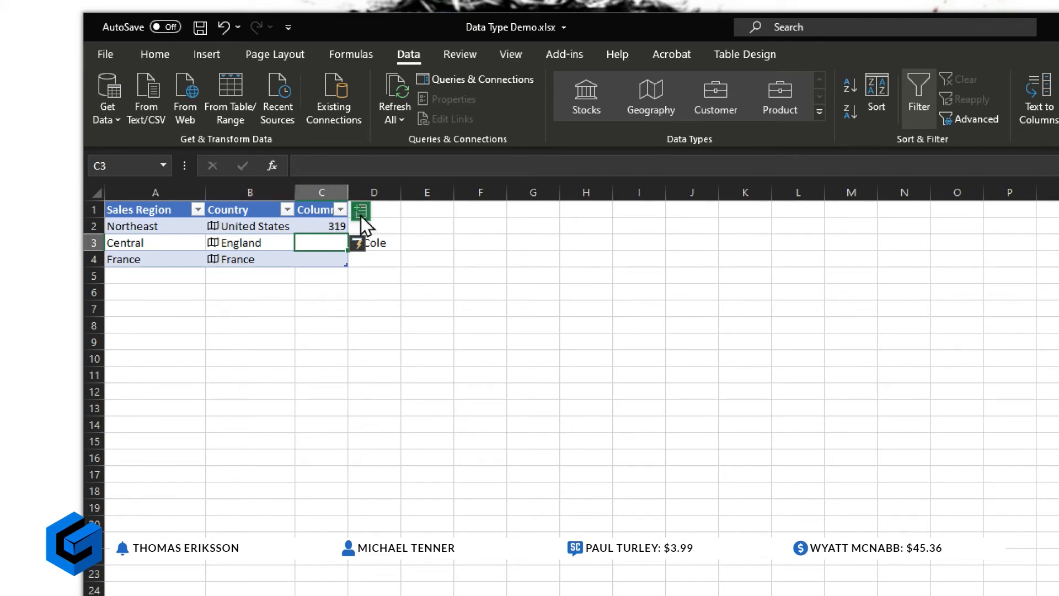
- Enter 319 in the empty cell H7 and convert it to the Product data type
click(572, 313)
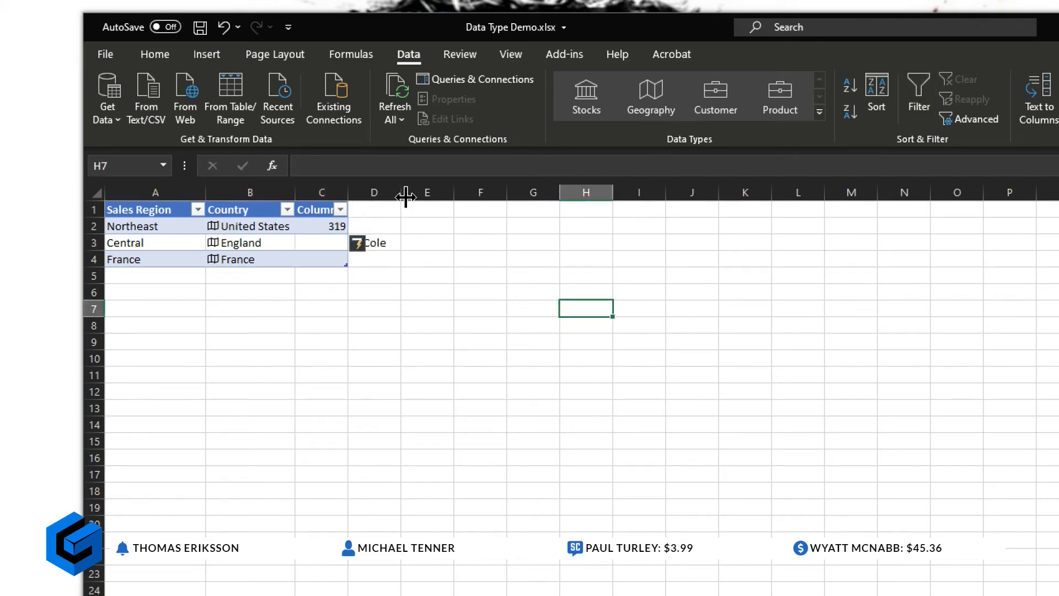
click(782, 108)
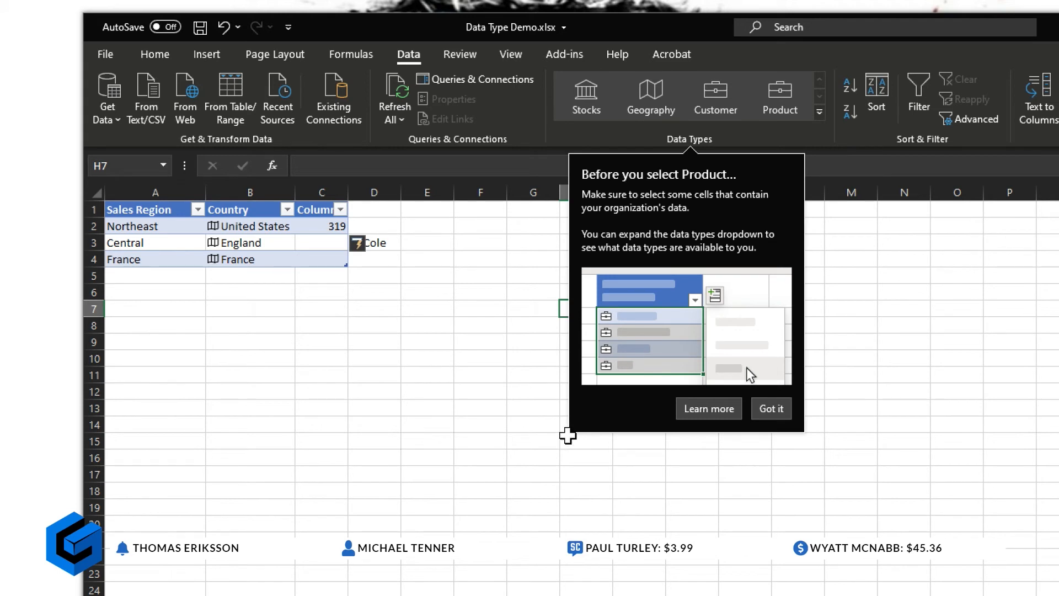
click(779, 407)
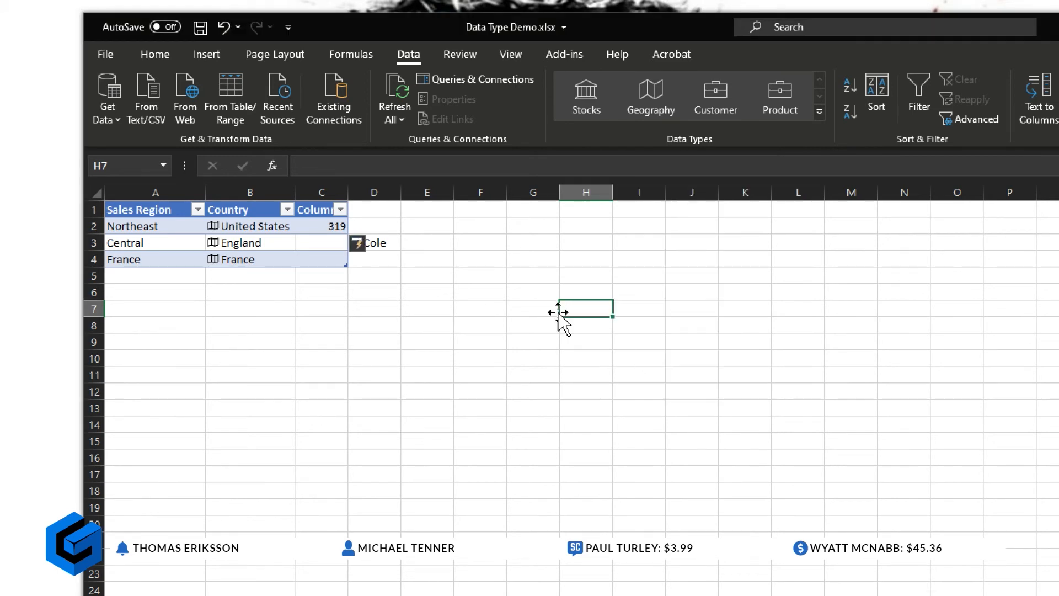
text(319)
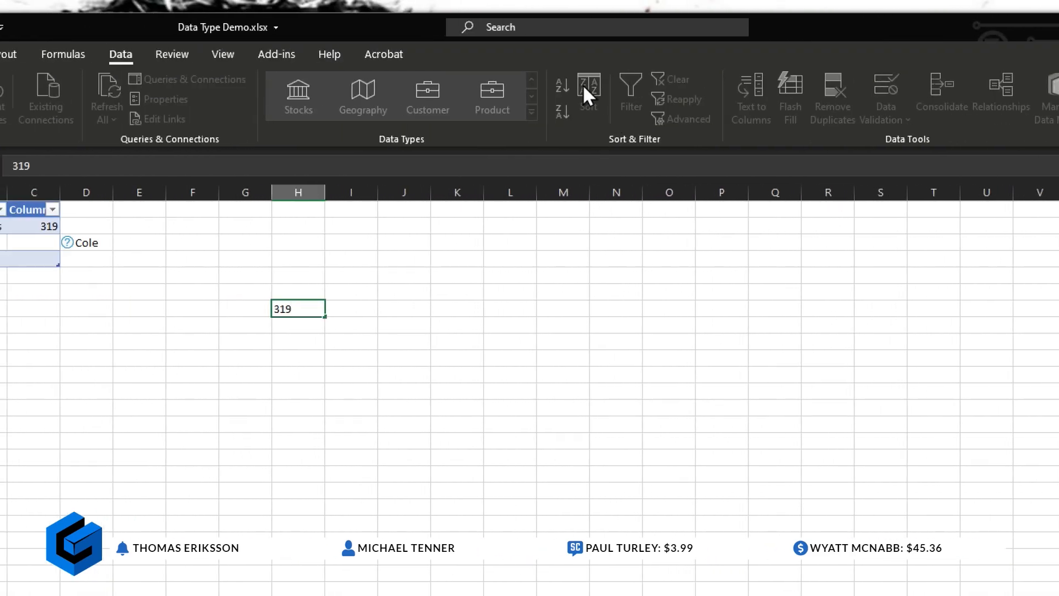
click(308, 318)
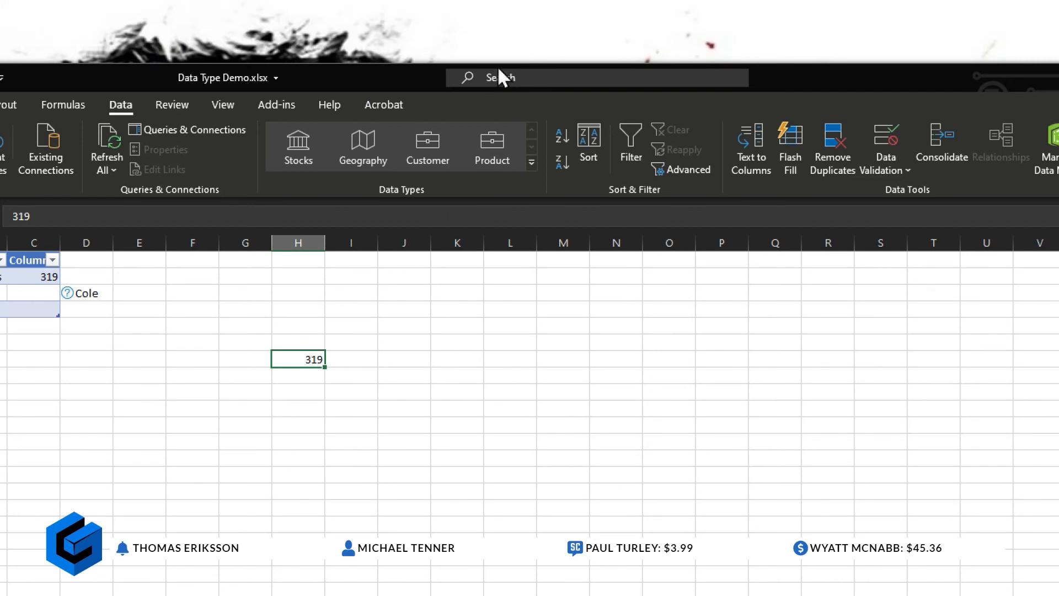
click(497, 162)
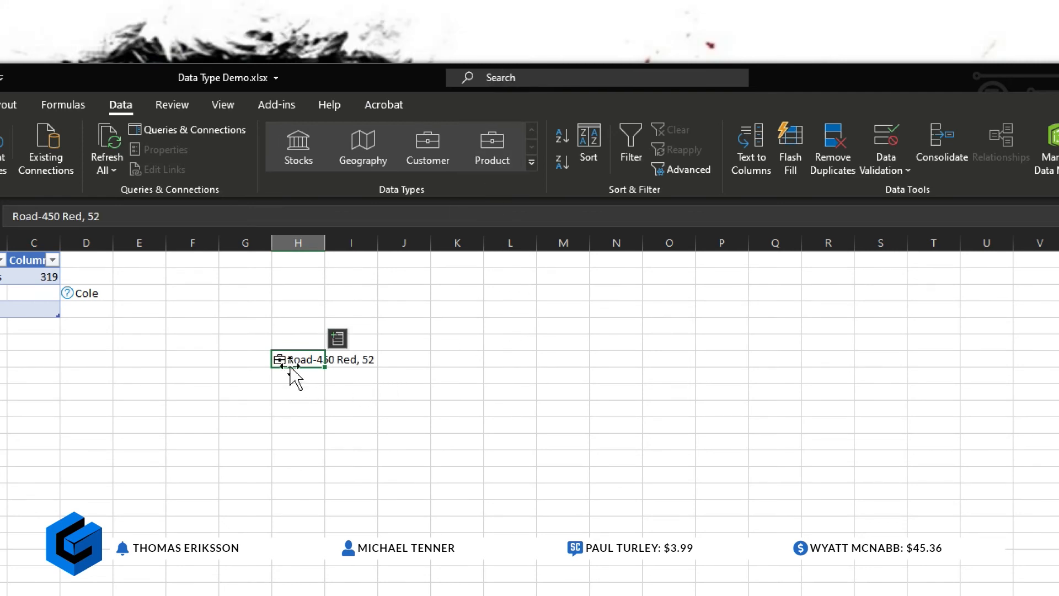
- View the data card of the product in H7 and look at the available external data sources, including Power BI
click(320, 378)
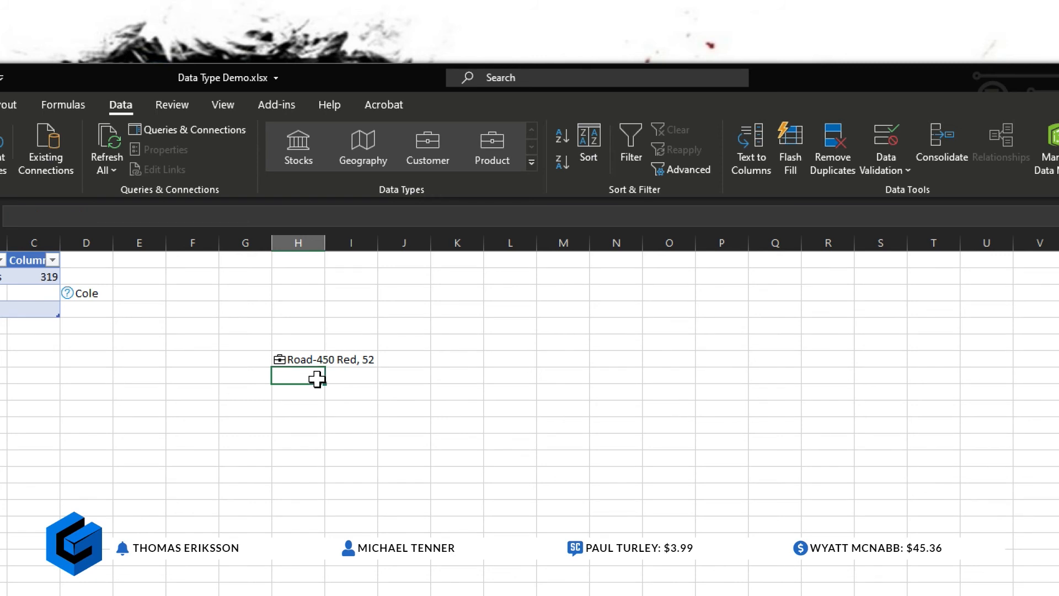
click(279, 359)
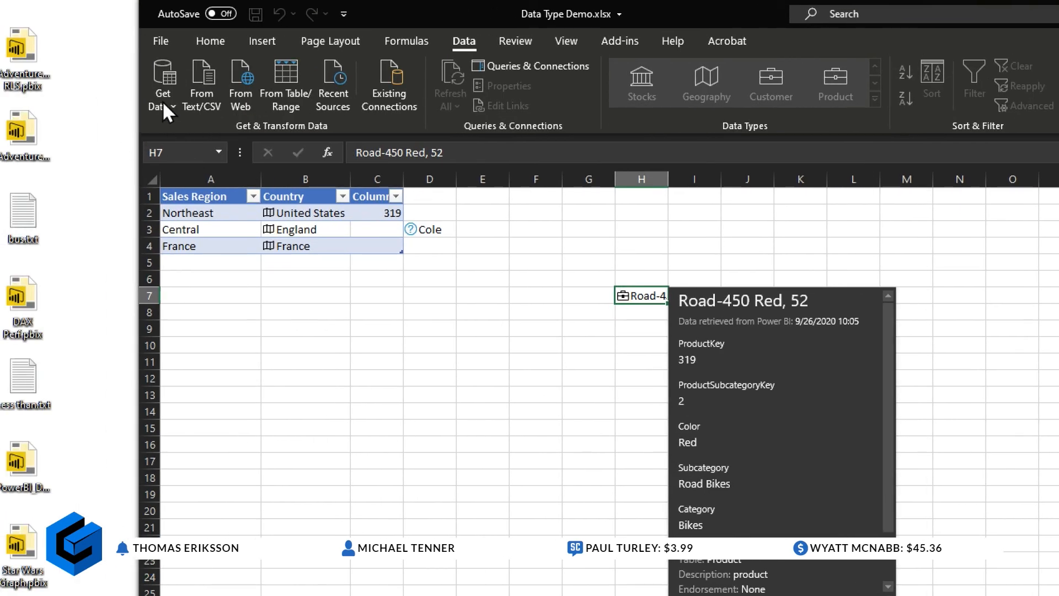
click(164, 102)
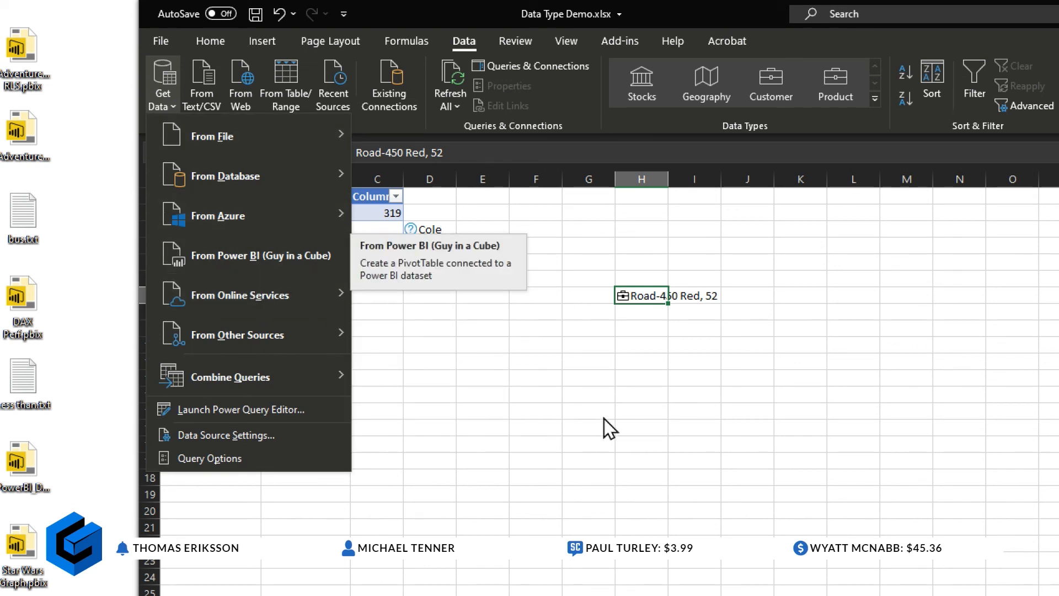
click(599, 379)
click(599, 360)
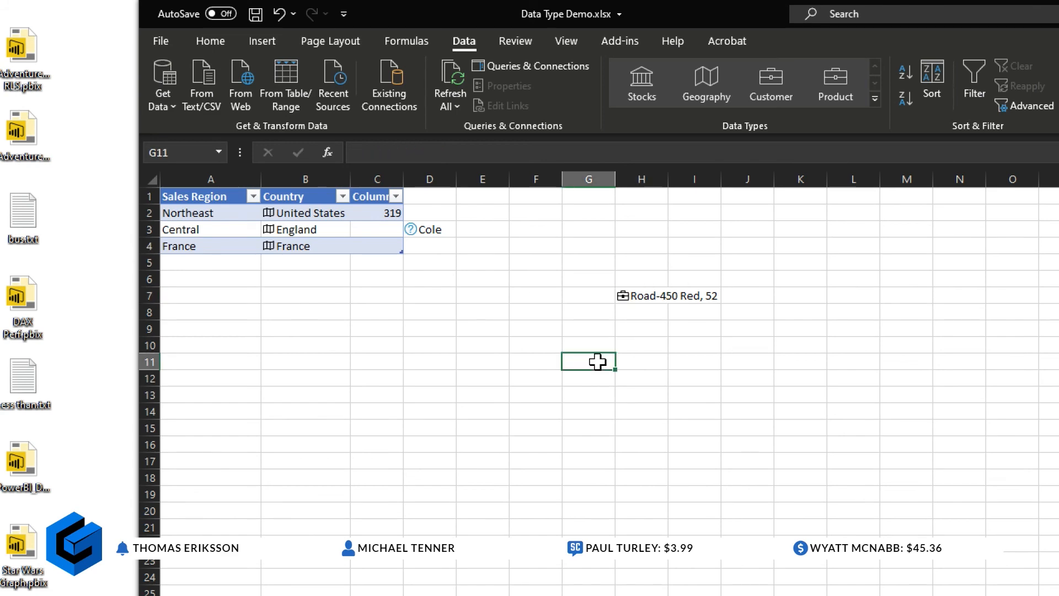